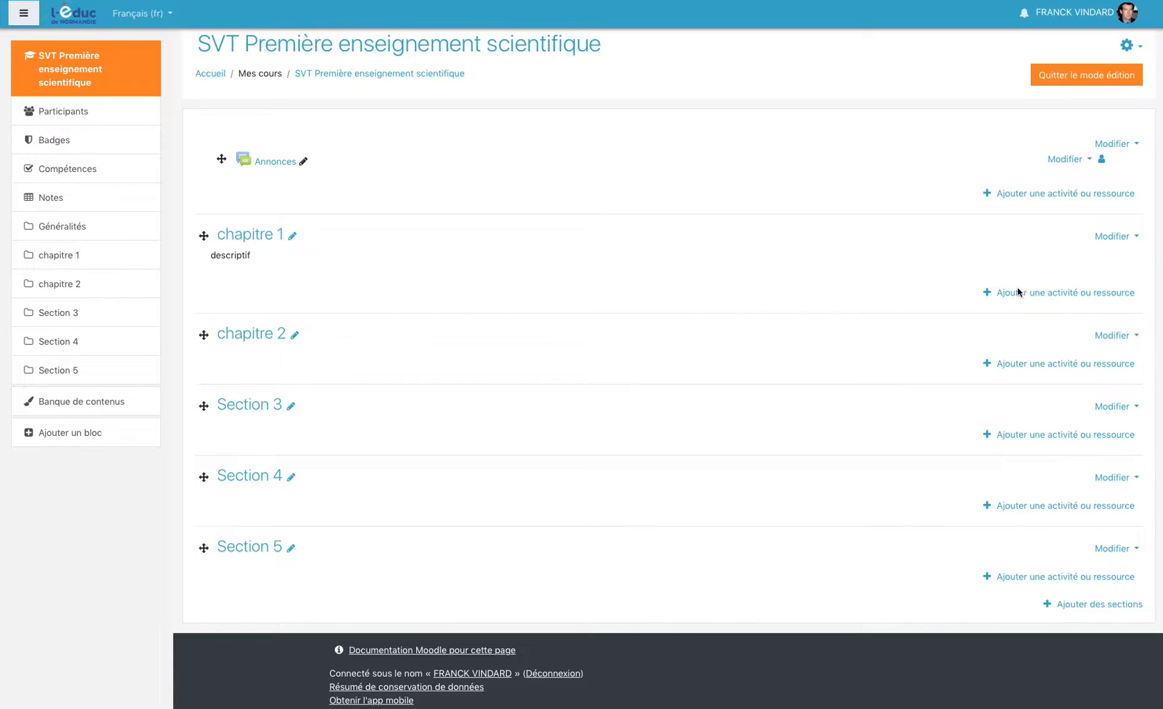
# Start adding a new Étiquette resource to the chapitre 1 section.
pyautogui.click(1060, 278)
pyautogui.click(1060, 294)
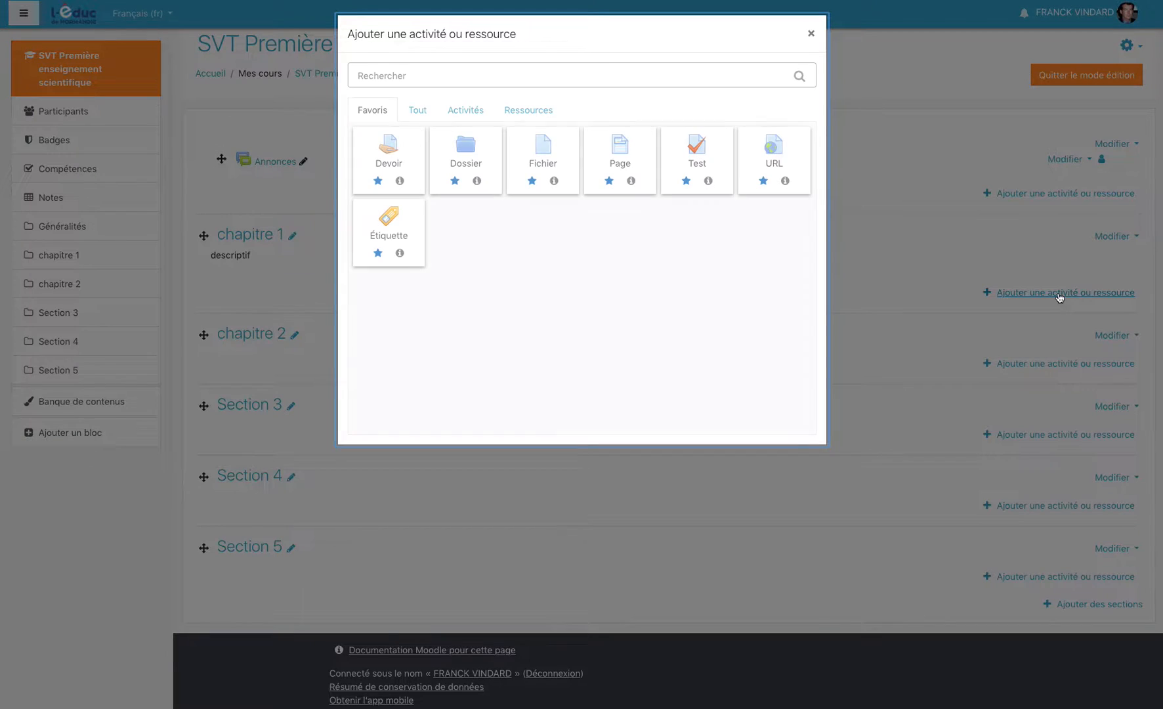
pyautogui.click(474, 111)
pyautogui.click(533, 114)
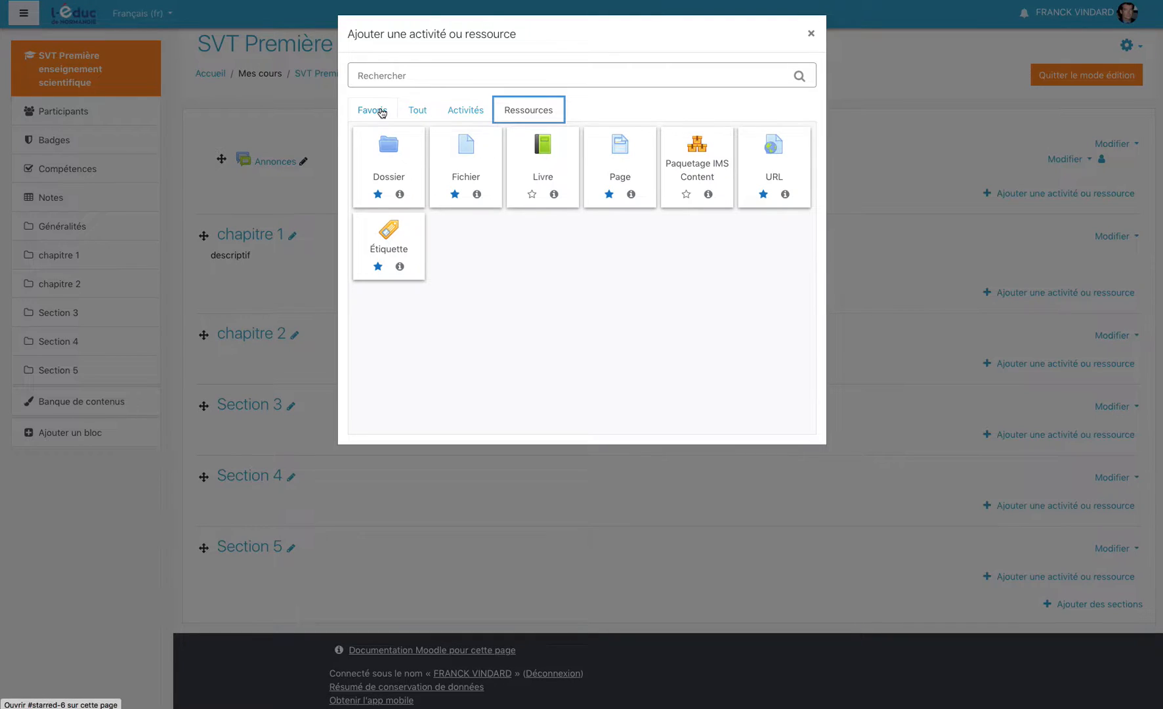
pyautogui.click(381, 113)
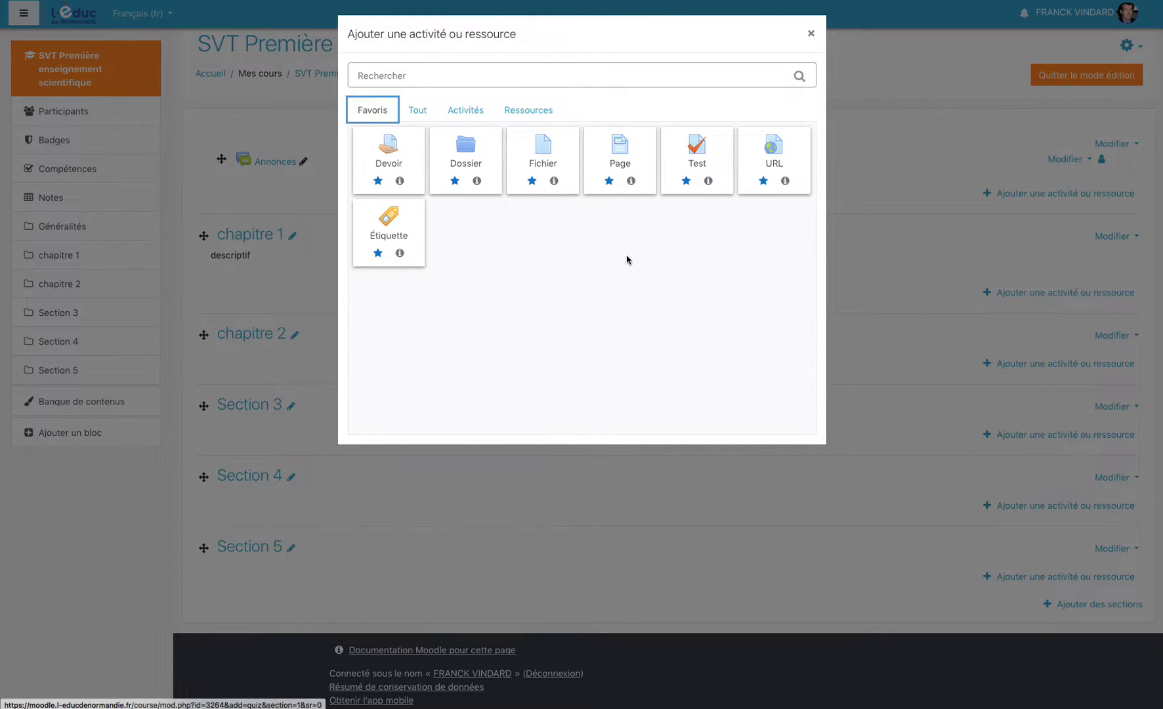
pyautogui.click(526, 109)
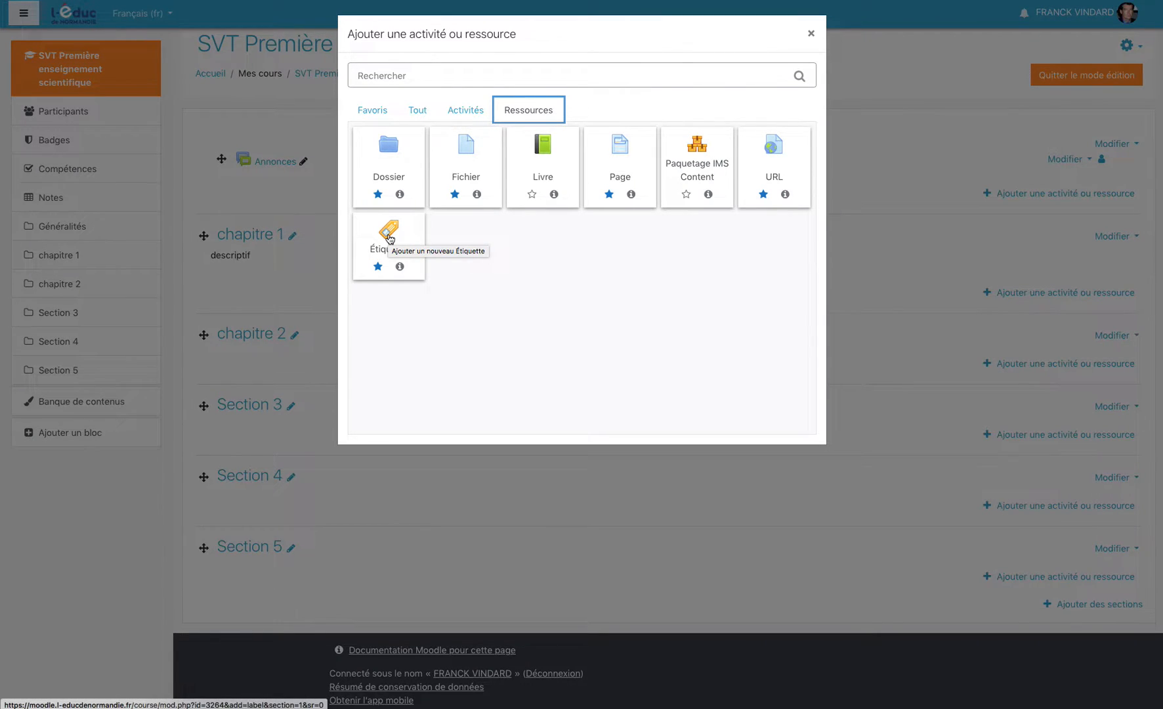
pyautogui.click(389, 238)
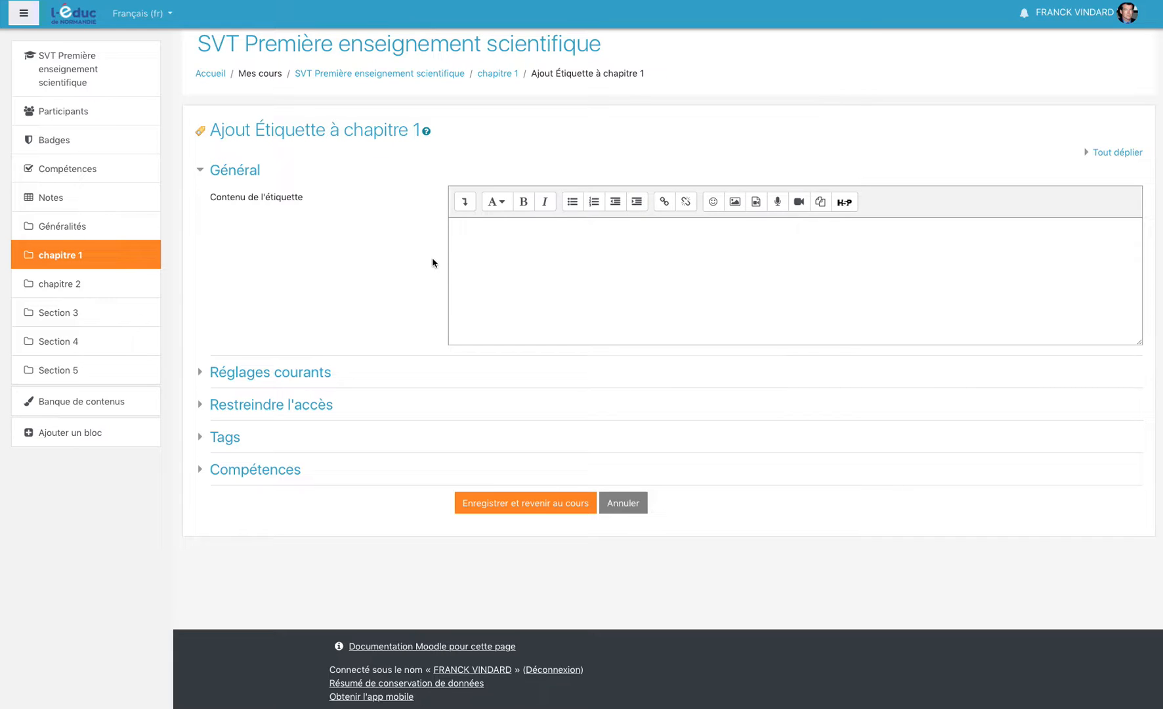
# Enter "chapitre 1 : om" and "Nom votre chapitre" as two lines of label content, with the second line centred, bold and underlined.
pyautogui.click(464, 234)
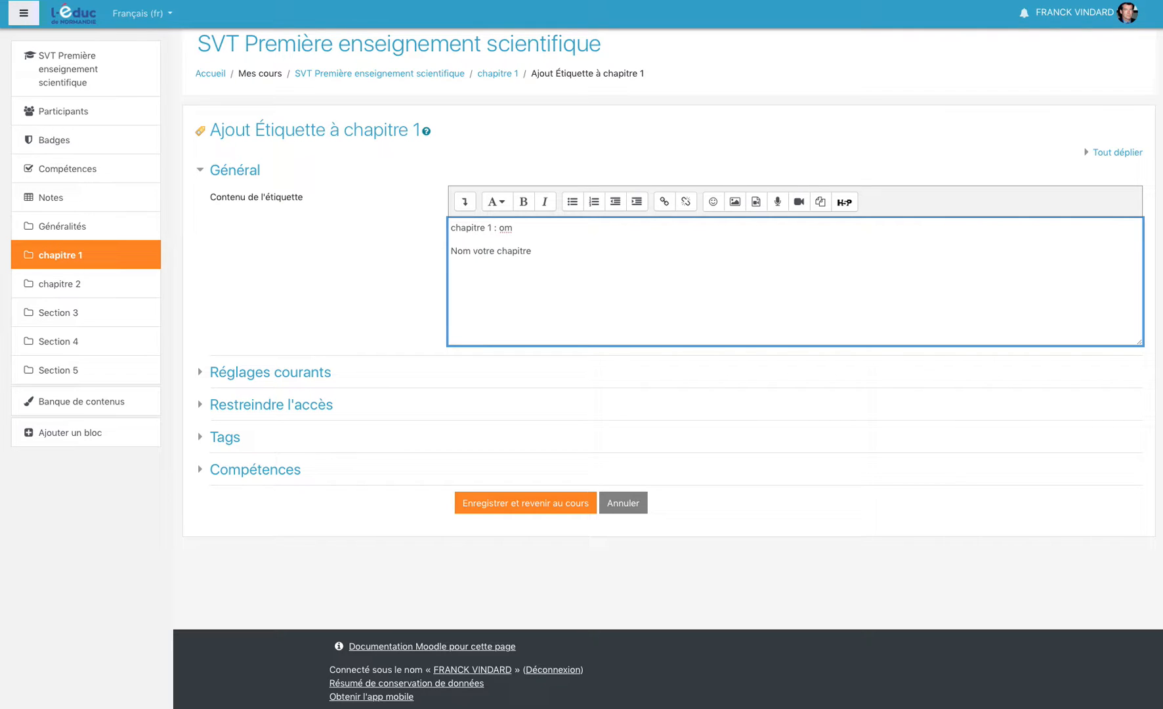
pyautogui.moveTo(535, 251)
pyautogui.mouseDown()
pyautogui.moveTo(449, 251)
pyautogui.moveTo(533, 251)
pyautogui.mouseUp()
pyautogui.click(489, 262)
pyautogui.click(573, 202)
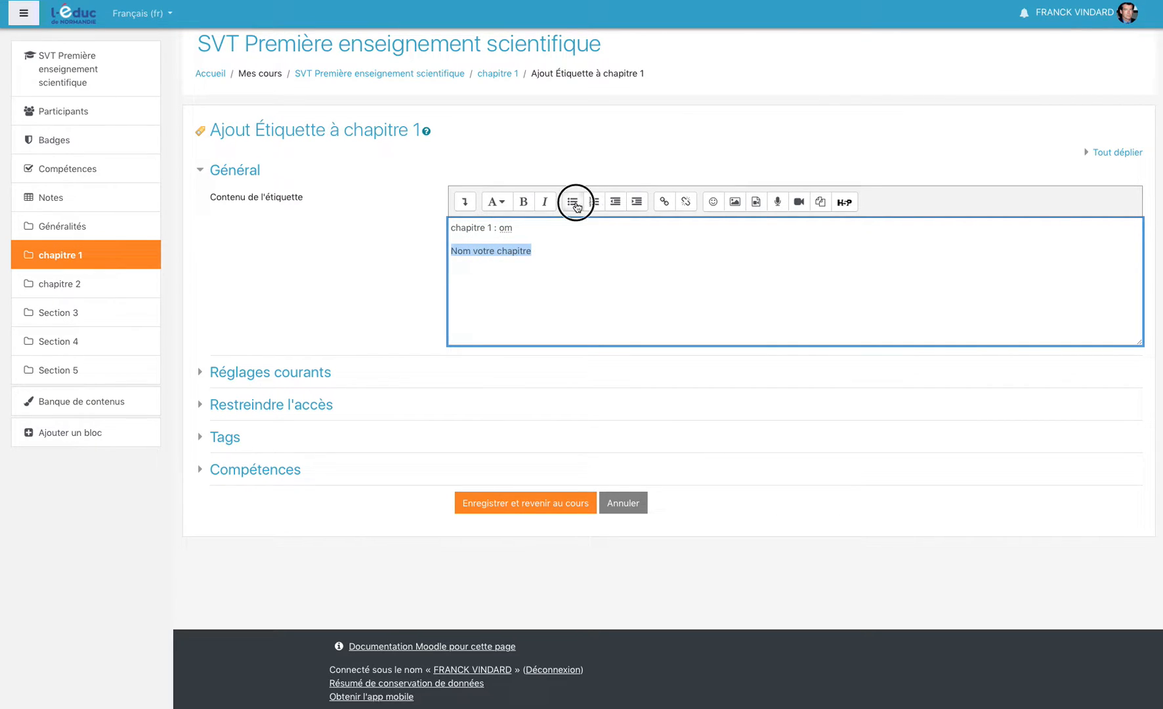
pyautogui.click(574, 203)
pyautogui.click(469, 204)
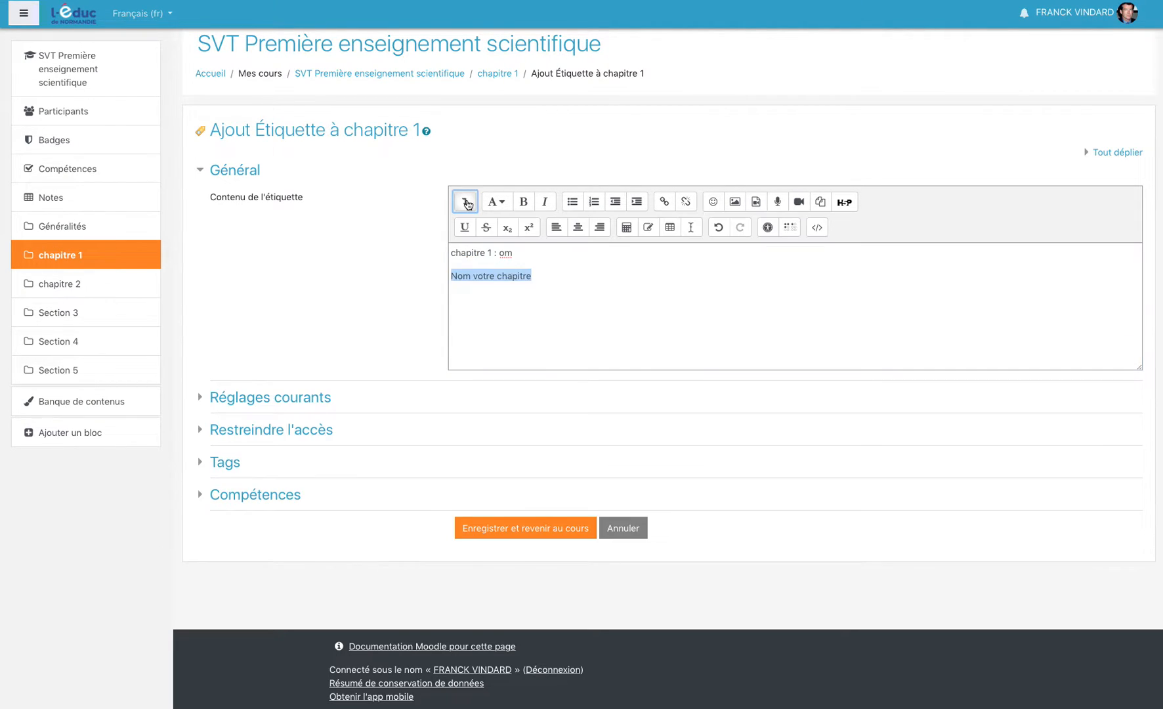
pyautogui.click(577, 227)
pyautogui.click(523, 201)
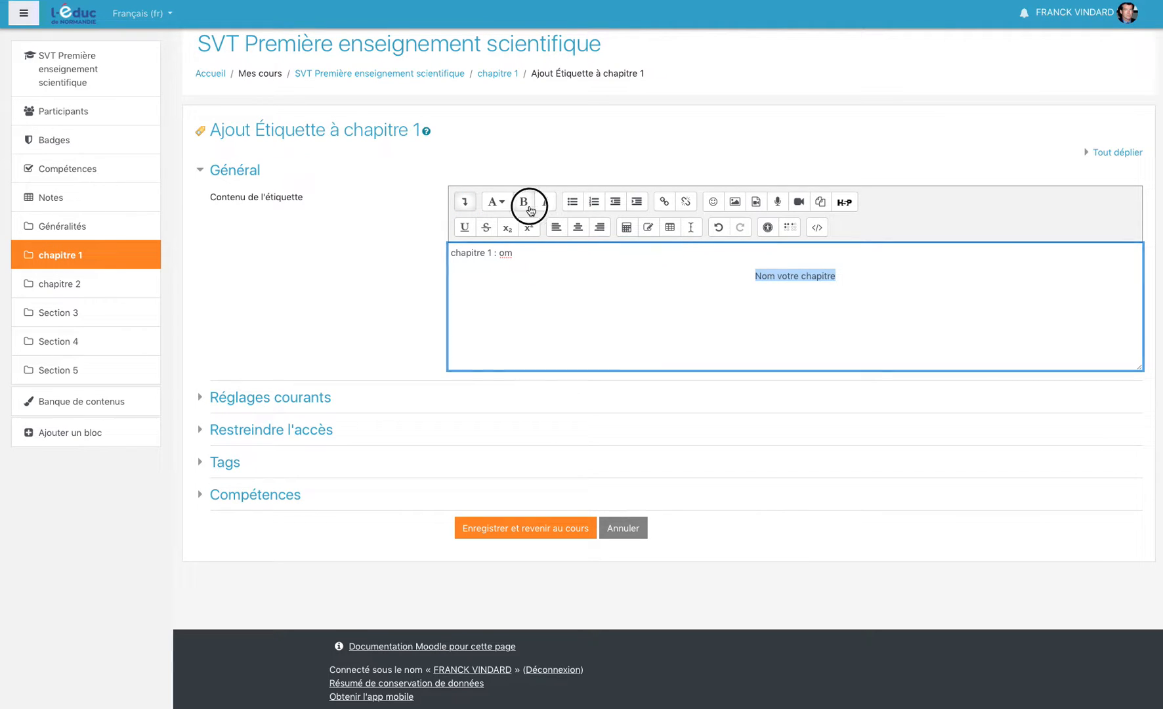
pyautogui.click(468, 230)
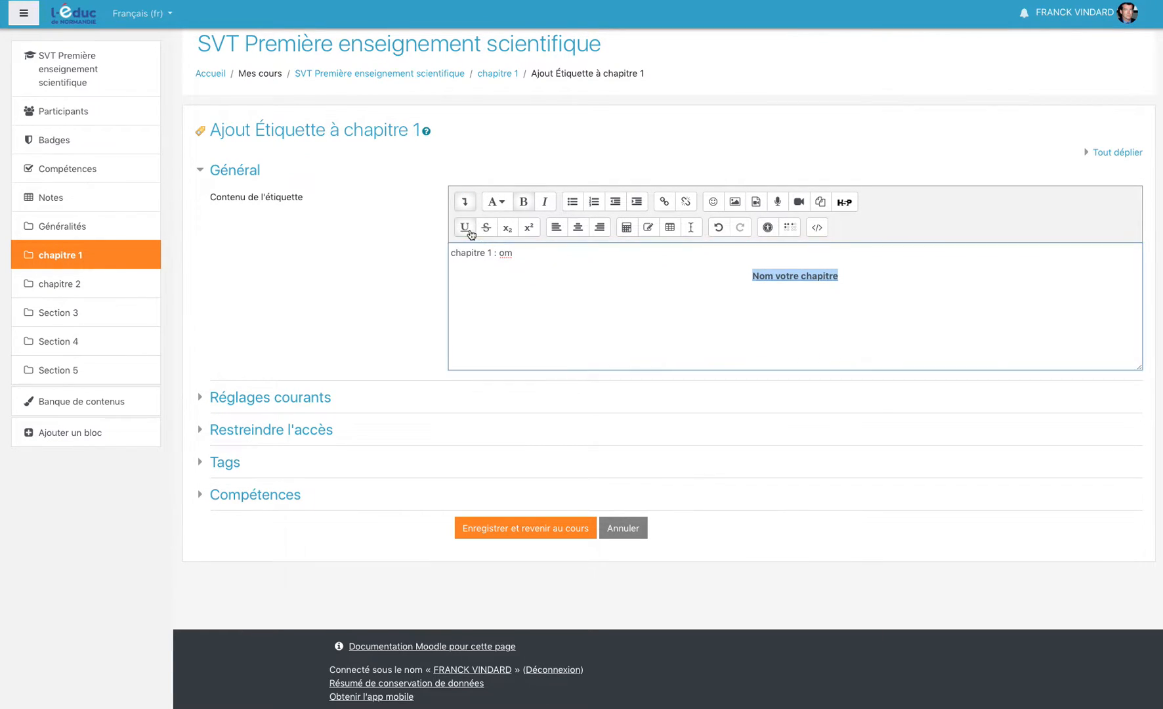
# Add a left-aligned line "texte" below the chapter name and remove its bold and underline formatting.
pyautogui.click(472, 298)
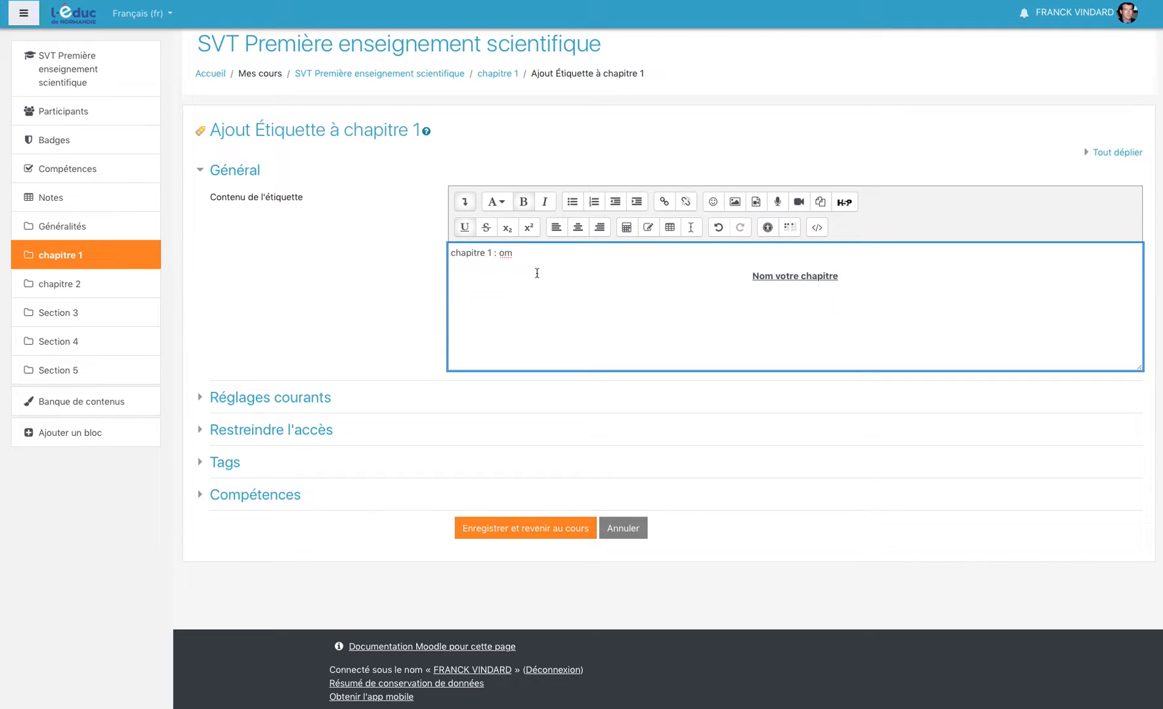
pyautogui.click(555, 229)
pyautogui.write('texte')
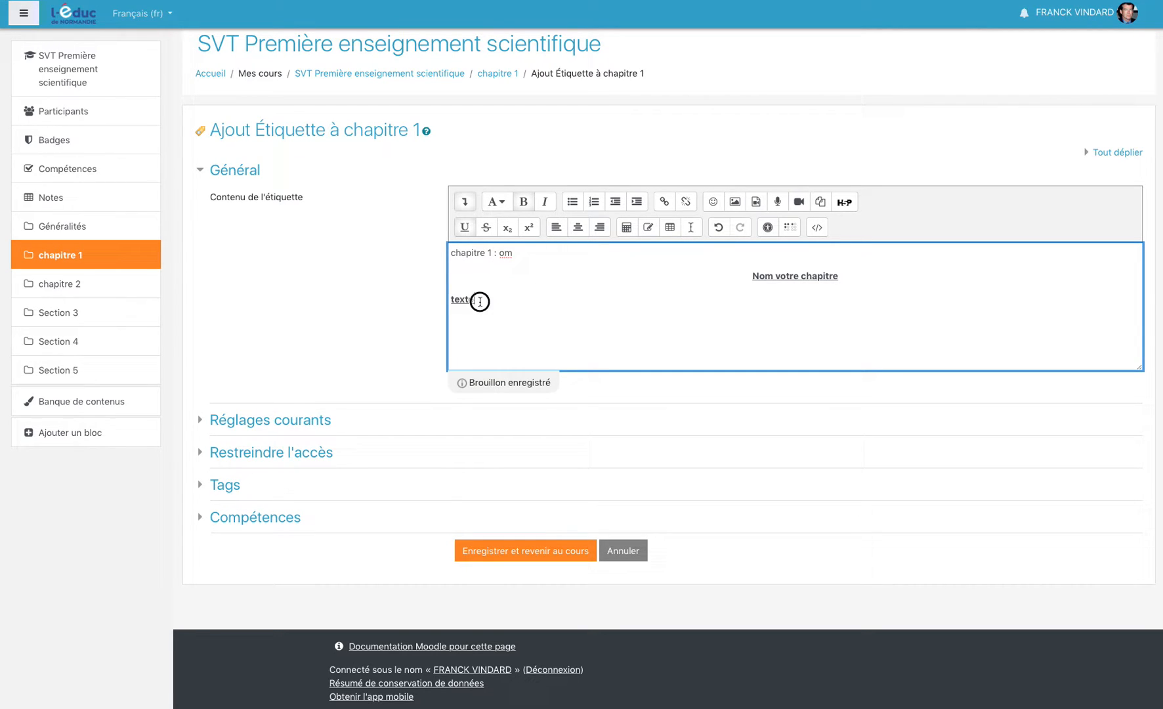
pyautogui.moveTo(475, 302); pyautogui.dragTo(455, 301)
pyautogui.click(523, 201)
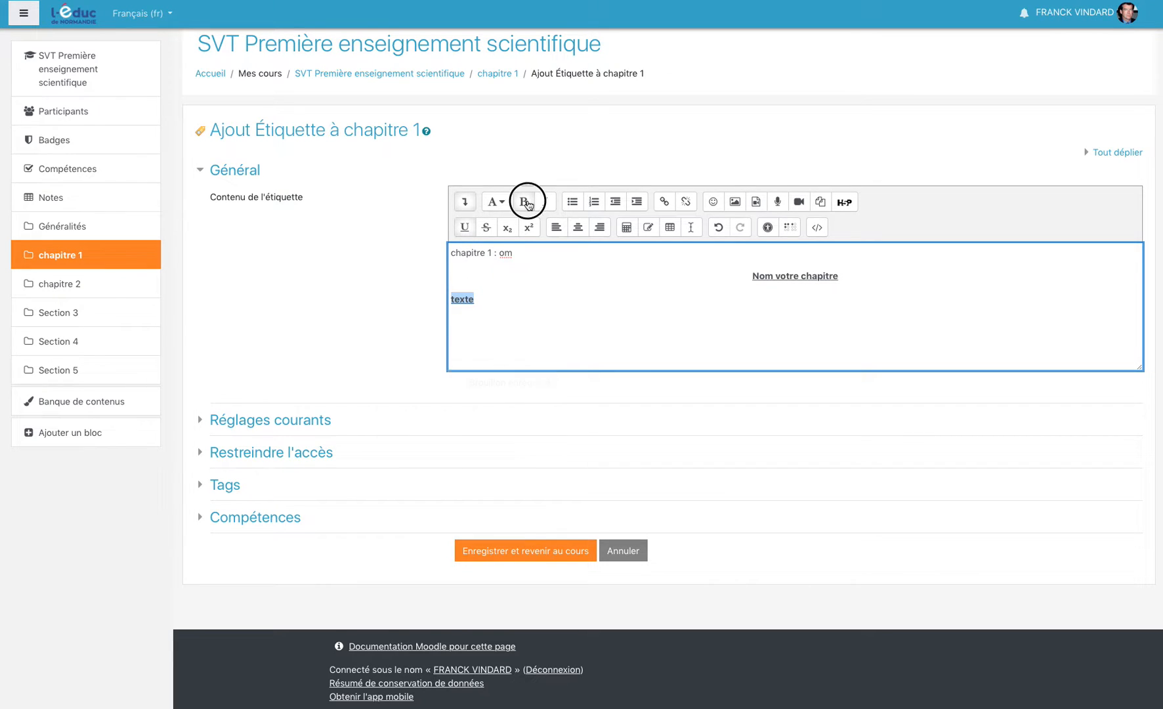
pyautogui.click(464, 227)
# Delete the stray "om" after "chapitre 1 :" in the label's first line.
pyautogui.click(500, 304)
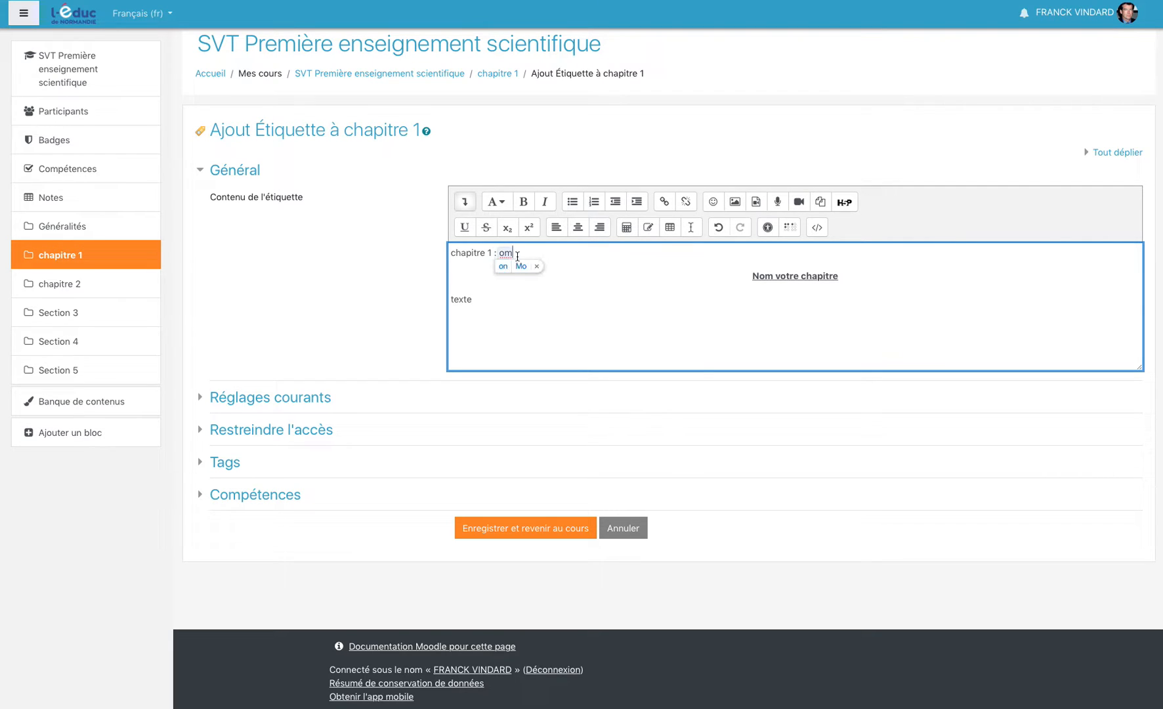
pyautogui.press('BackSpace')
pyautogui.press('BackSpace')
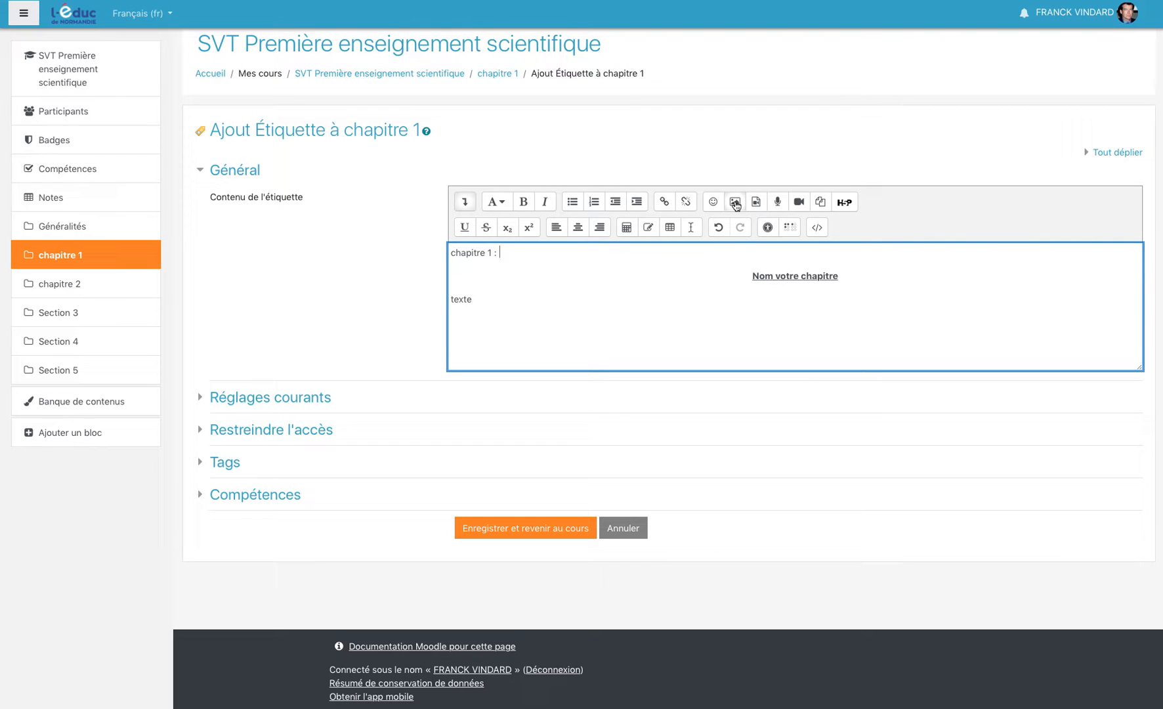
# Upload Unknown.jpg from the Bureau folder as the image for the first line of the label content.
pyautogui.click(735, 202)
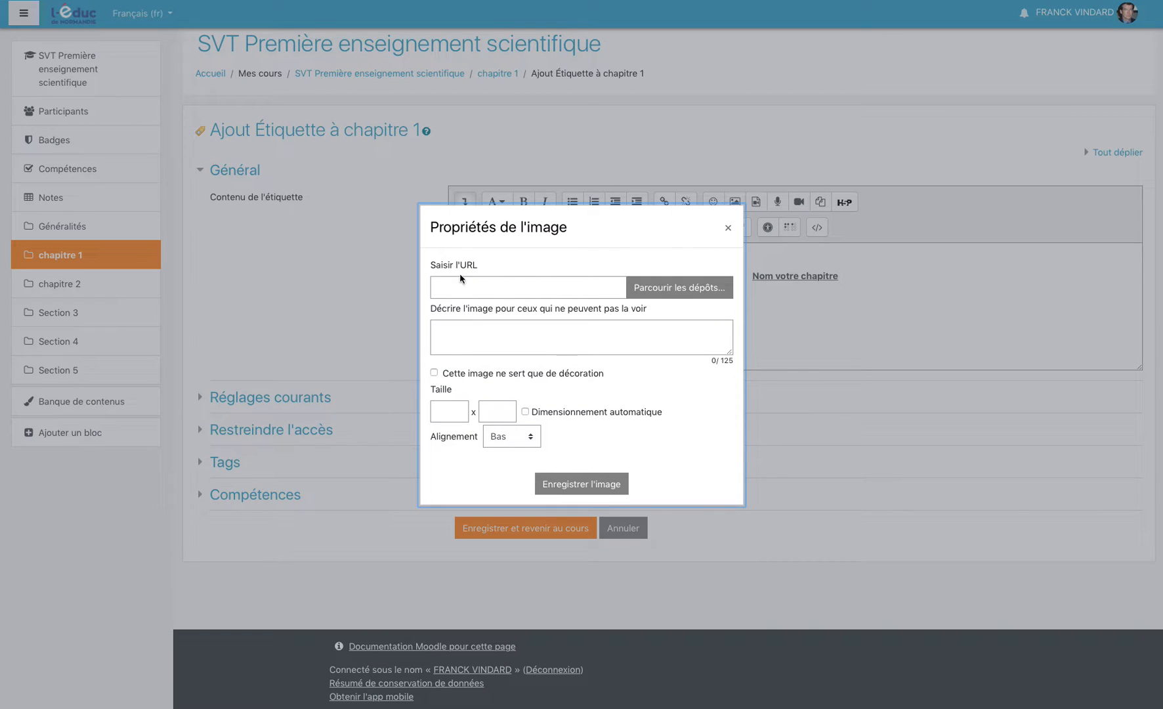
pyautogui.click(671, 289)
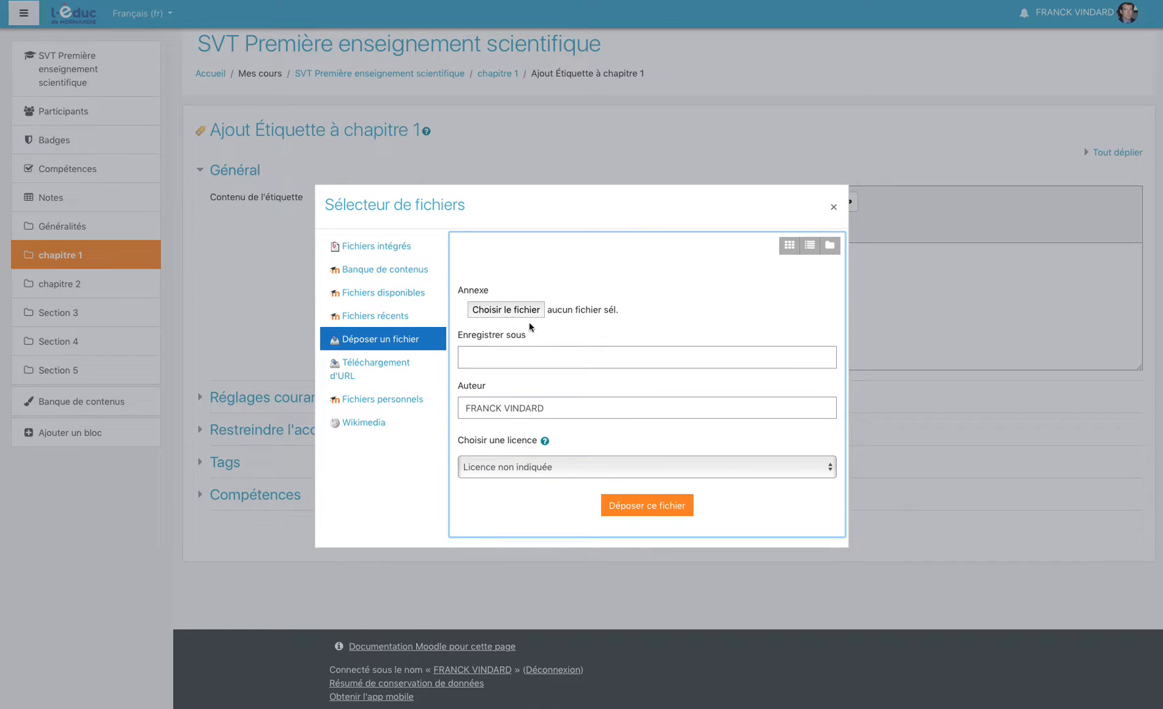
pyautogui.click(506, 311)
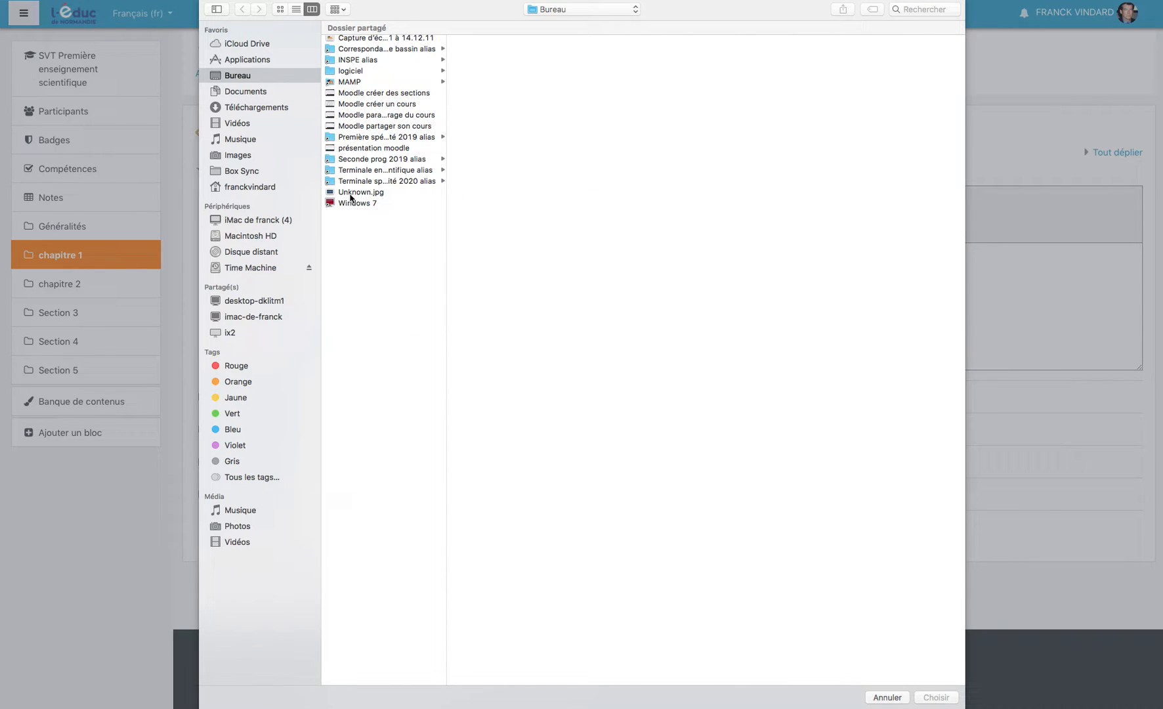
pyautogui.click(354, 192)
pyautogui.click(936, 697)
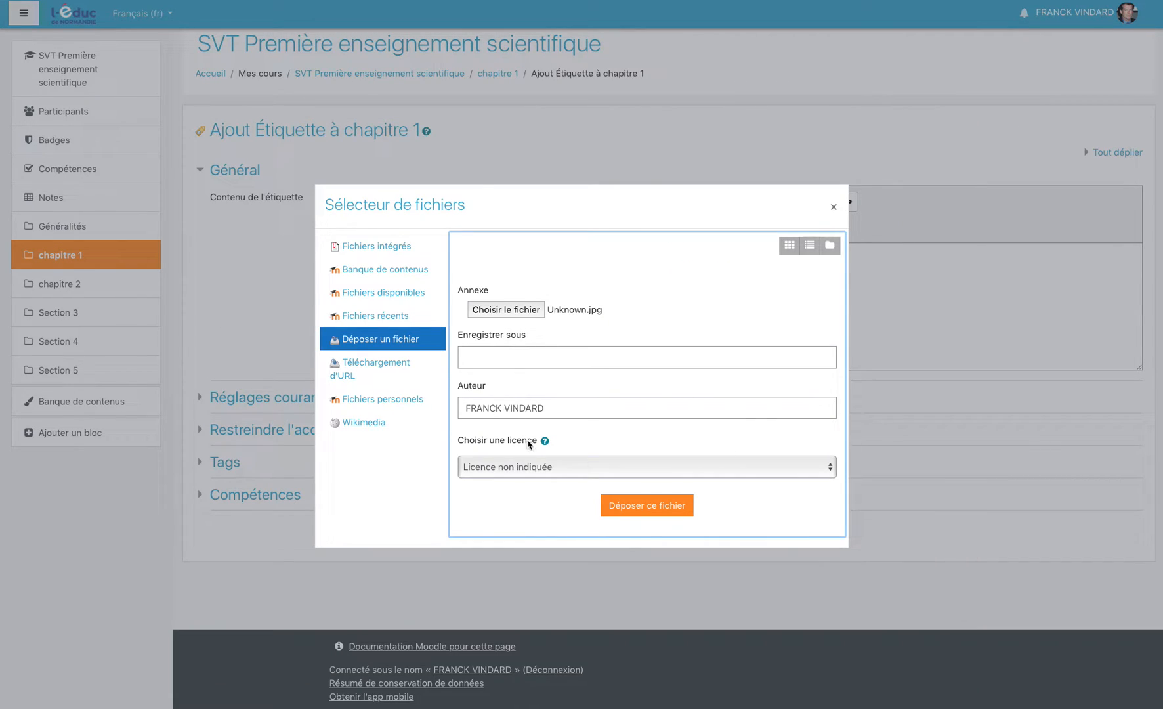
pyautogui.click(639, 511)
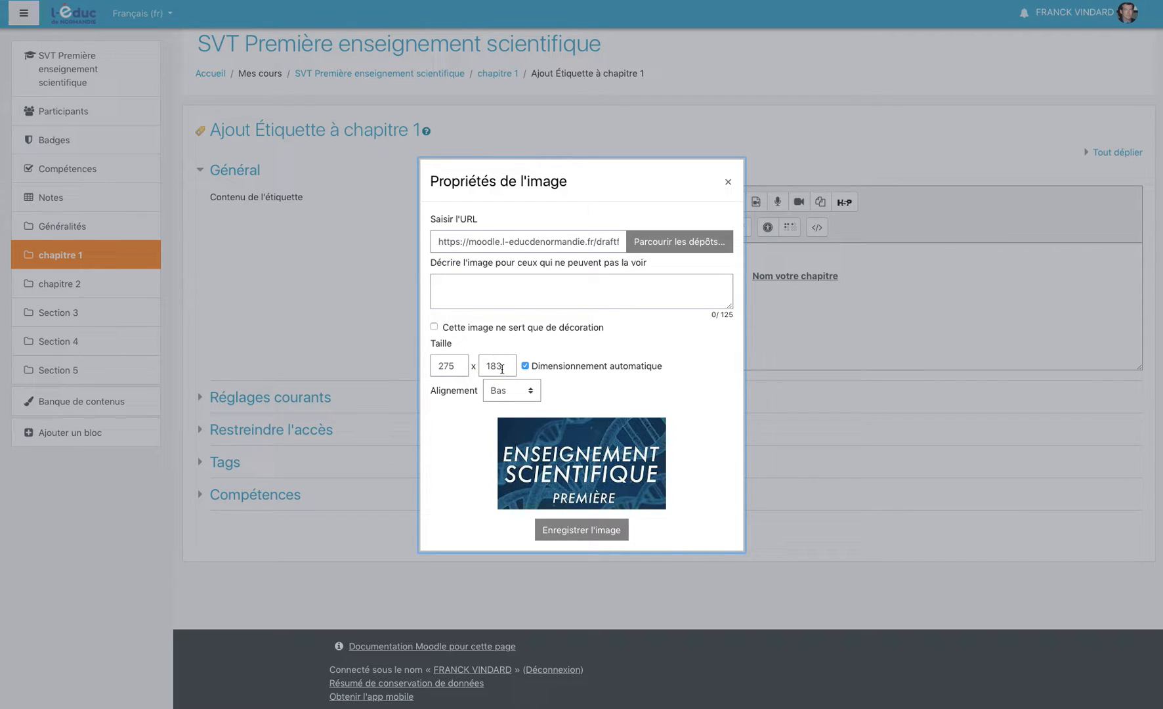
# Mark the image as decoration only, set its alignment to Droite and insert it into the label.
pyautogui.click(434, 327)
pyautogui.click(508, 391)
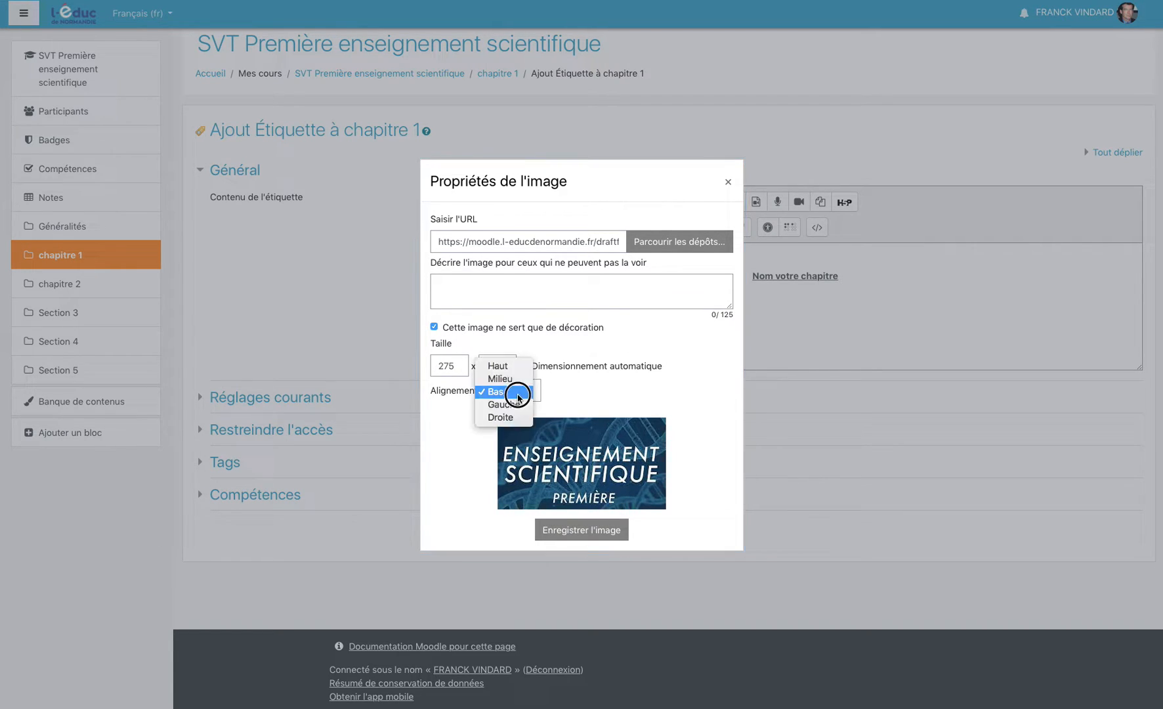
pyautogui.click(511, 418)
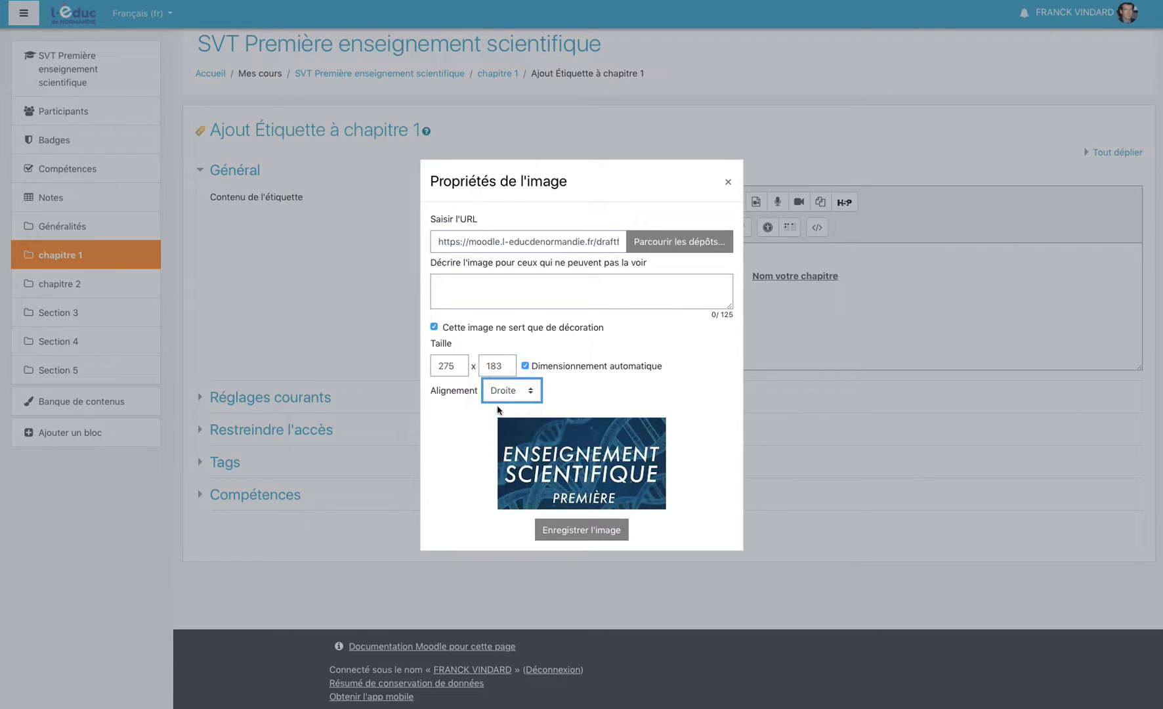
pyautogui.click(575, 533)
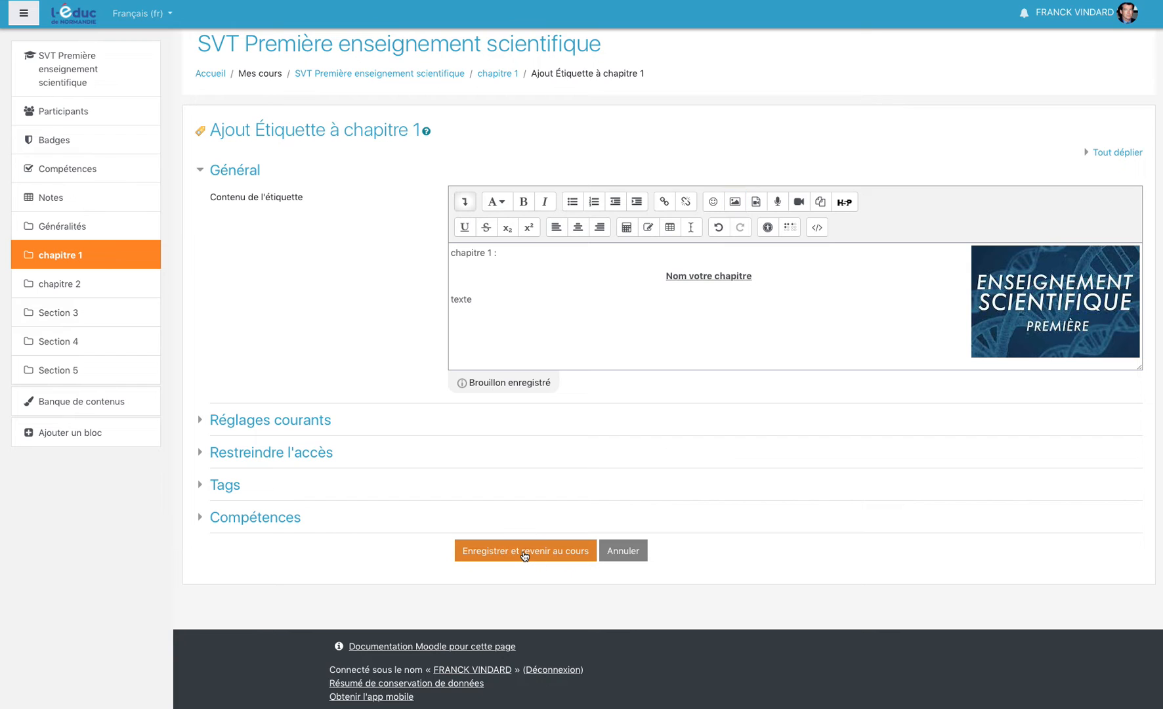
# Save the label to the course and view the chapitre 1 section outside editing mode.
pyautogui.click(524, 551)
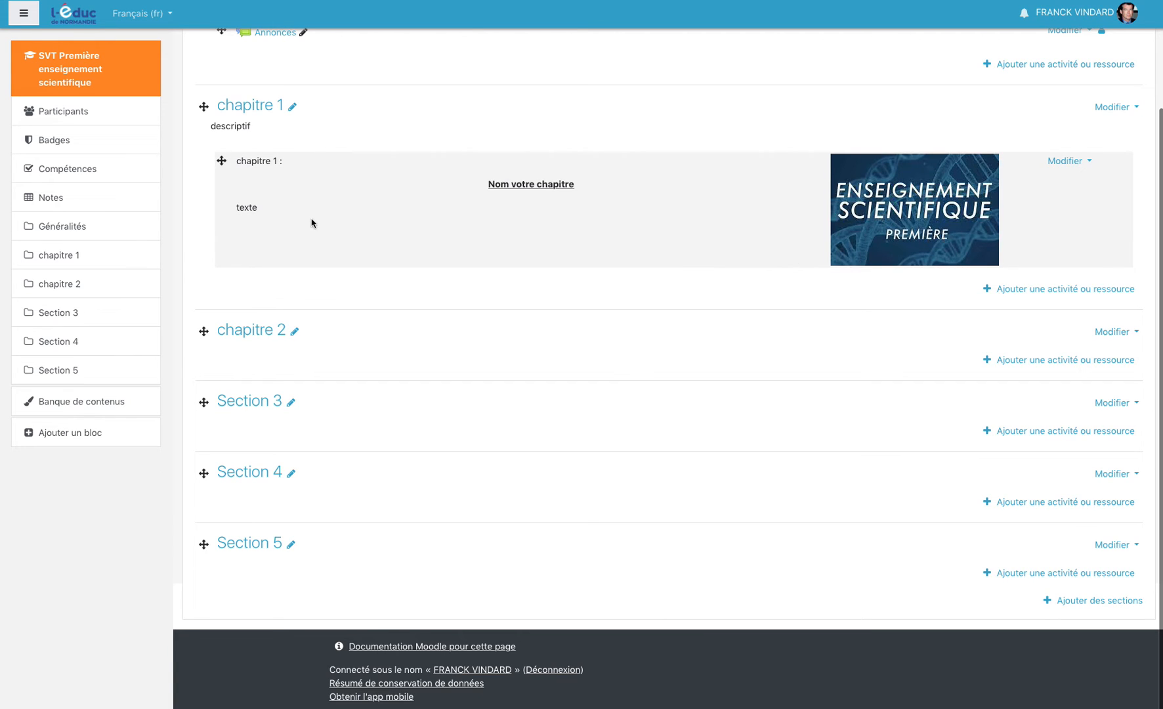
pyautogui.scroll(1, 726, 234)
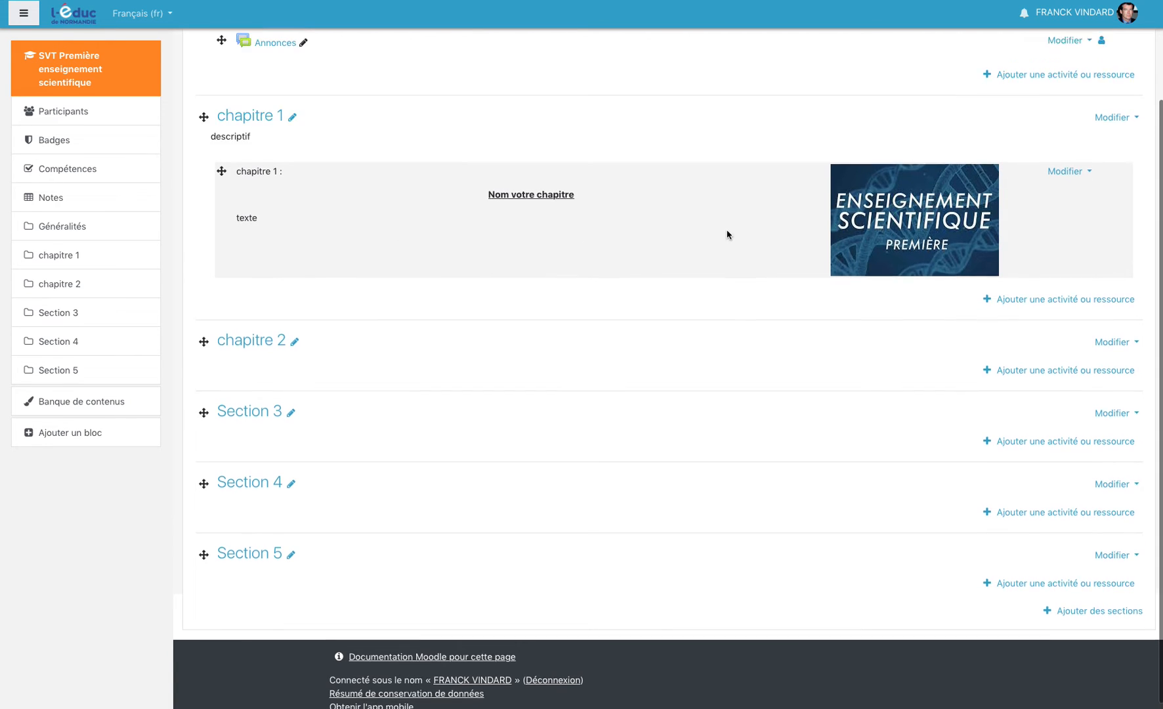
pyautogui.scroll(3, 726, 234)
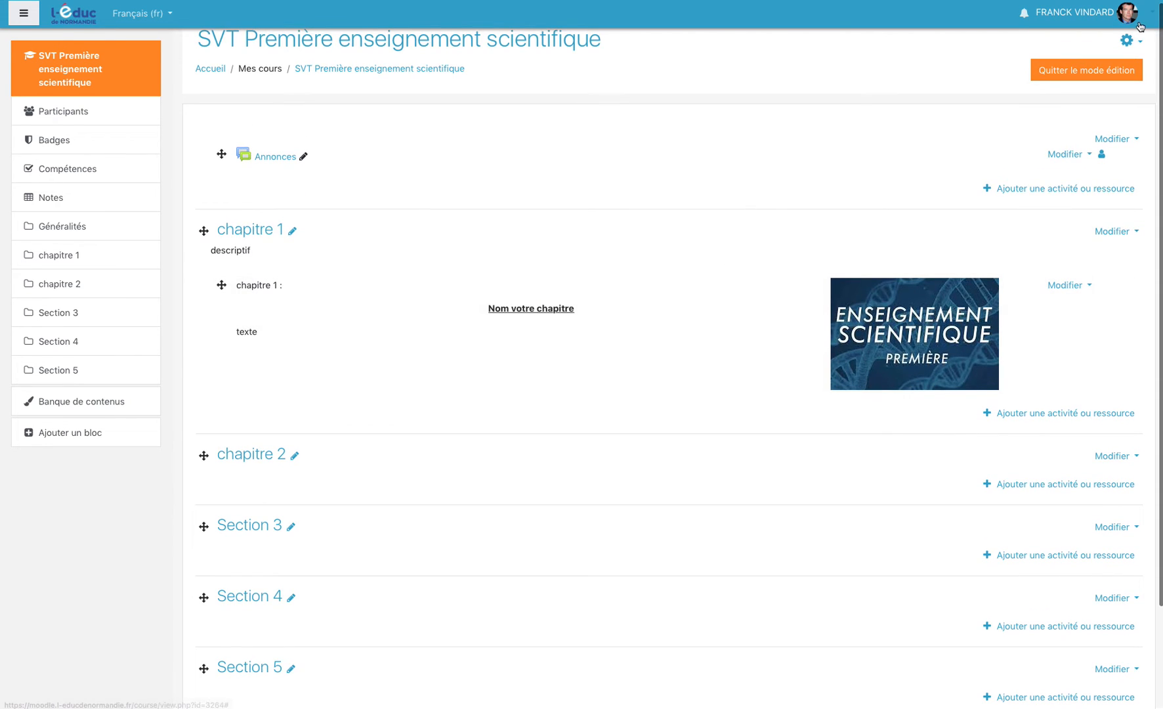
pyautogui.click(1064, 71)
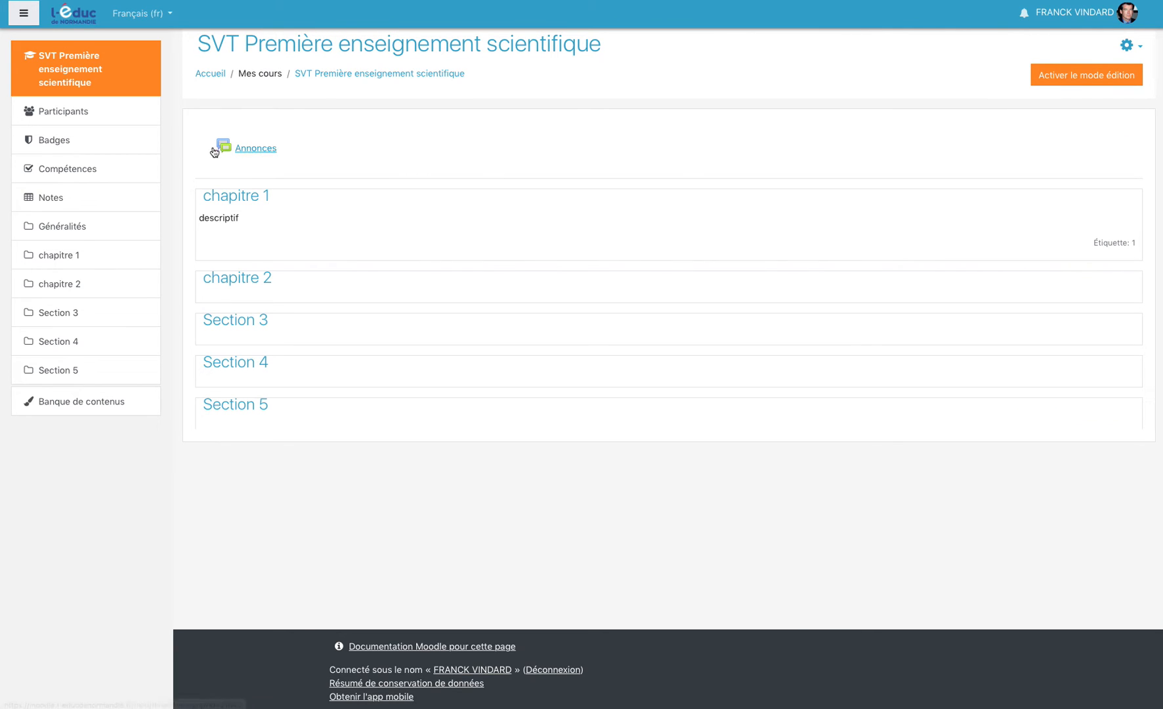
pyautogui.click(245, 199)
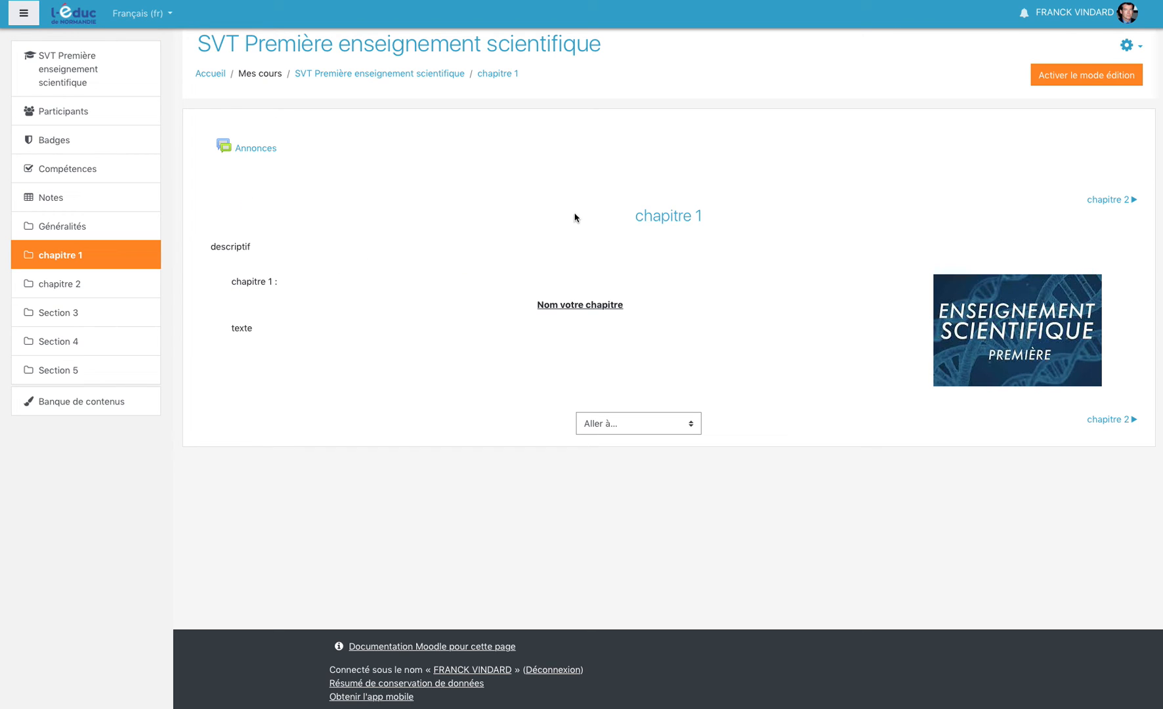